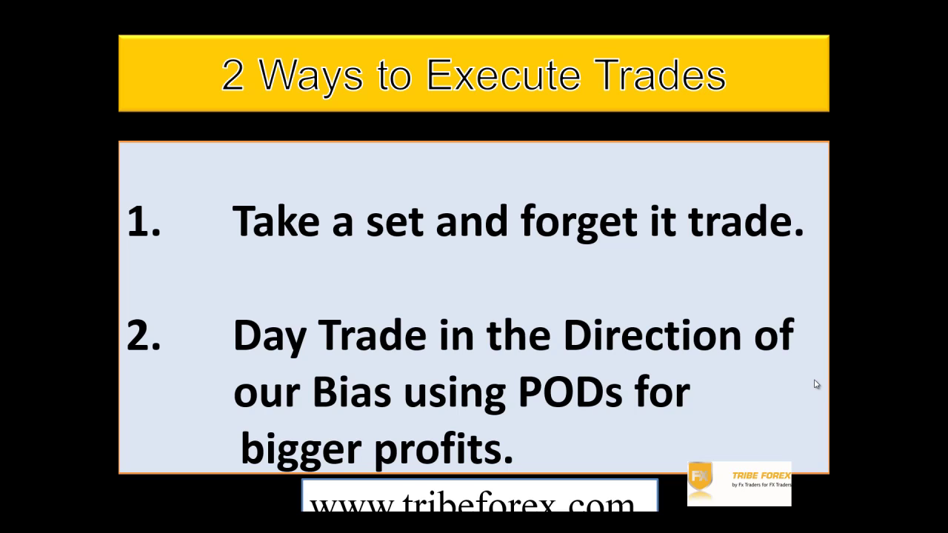
# Switch from the slides to MetaTrader 4 and review the EURUSD and USDCHF daily charts around their latest candles.
pyautogui.hotkey('alt', 'Tab')
pyautogui.hotkey('alt', 'Tab')
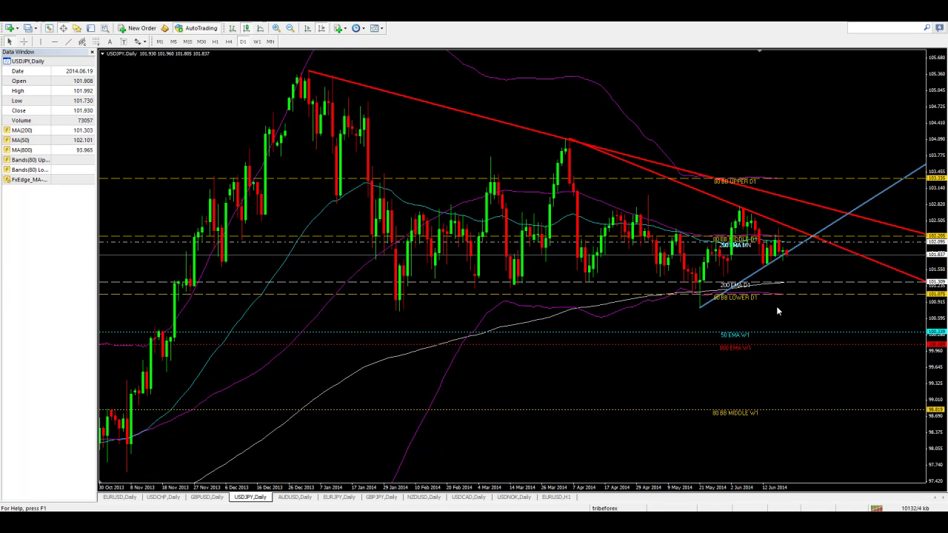
pyautogui.click(119, 497)
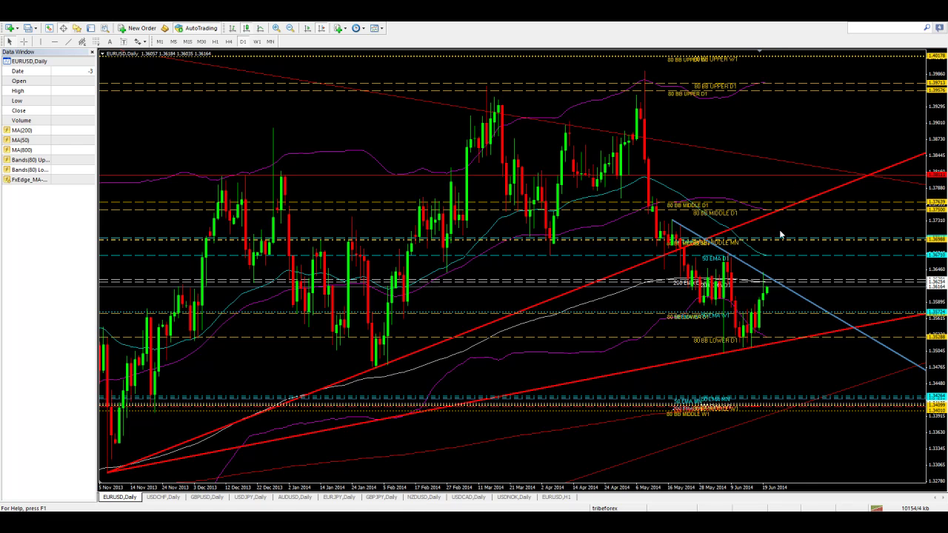
pyautogui.moveTo(780, 245)
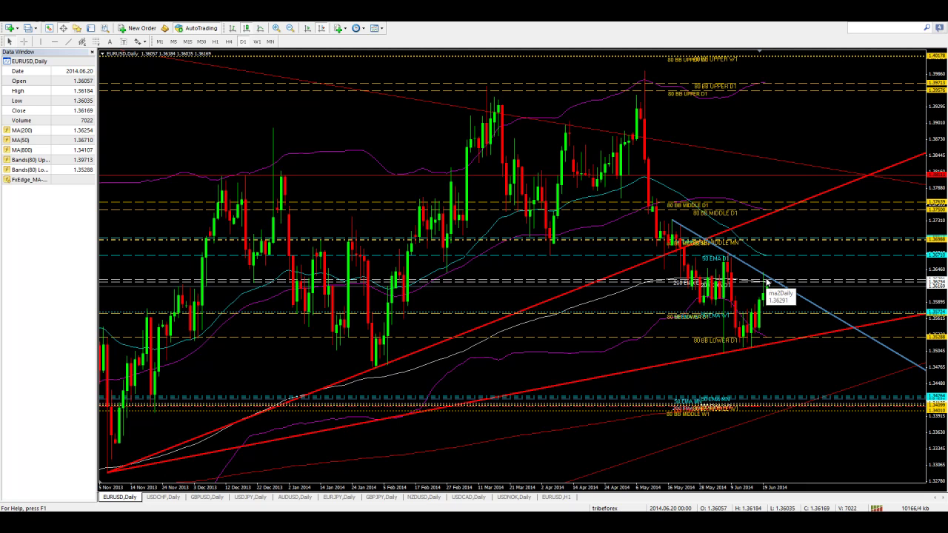
pyautogui.click(172, 498)
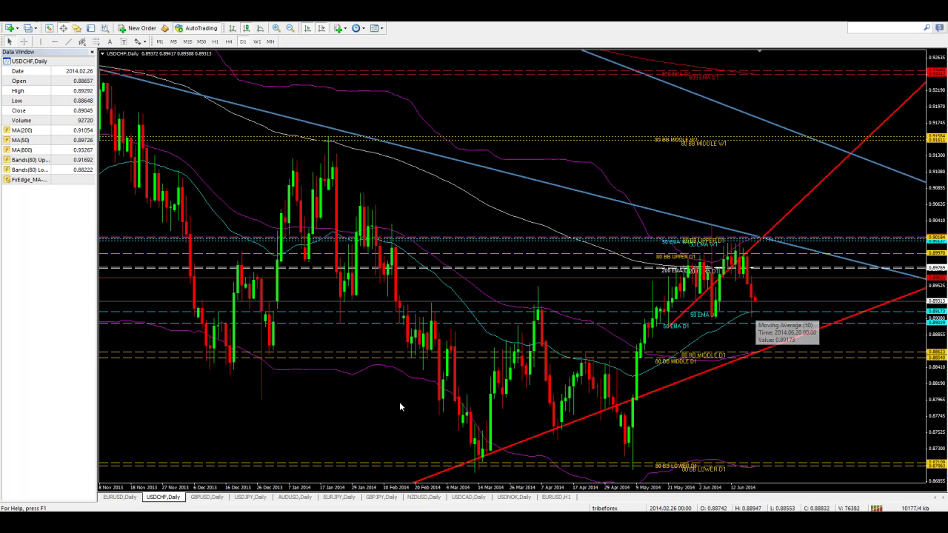
# Examine the GBPUSD daily chart with a compressed price scale, including its upper band levels and 2013 price history.
pyautogui.click(207, 497)
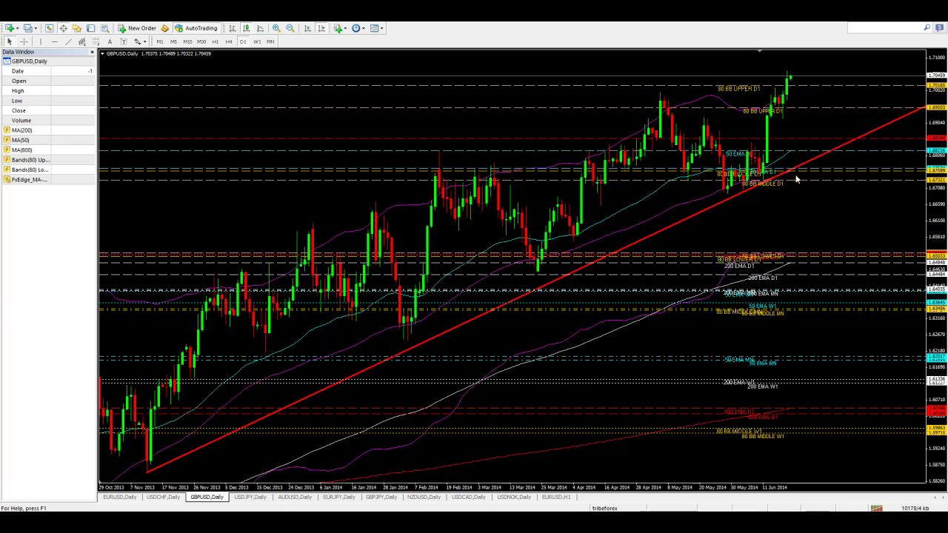
pyautogui.moveTo(938, 117); pyautogui.dragTo(939, 137)
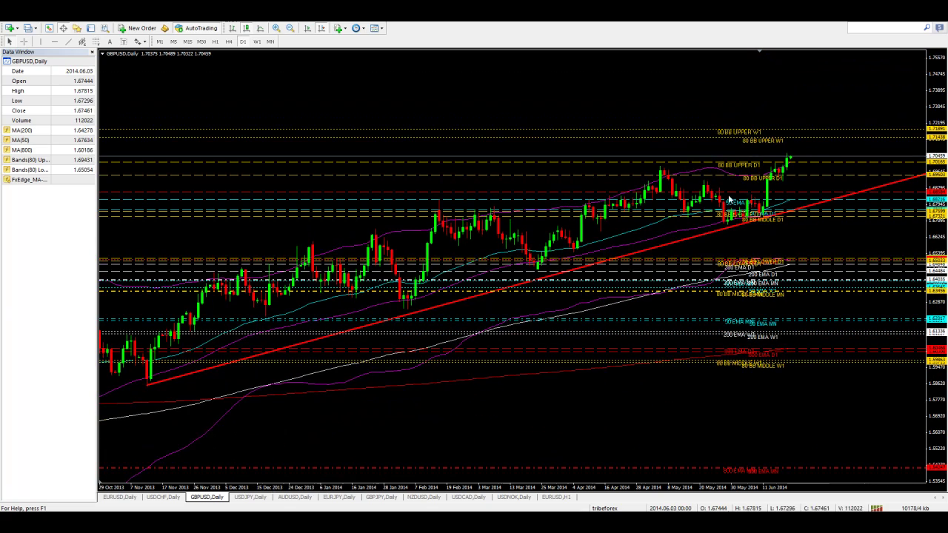
pyautogui.moveTo(789, 159)
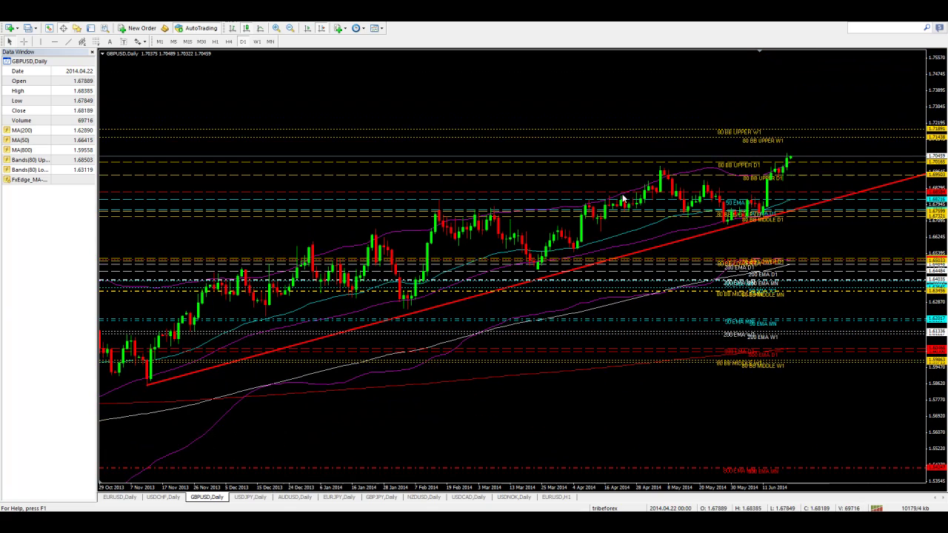
pyautogui.hscroll(-5, 910, 122)
pyautogui.hscroll(3, 911, 122)
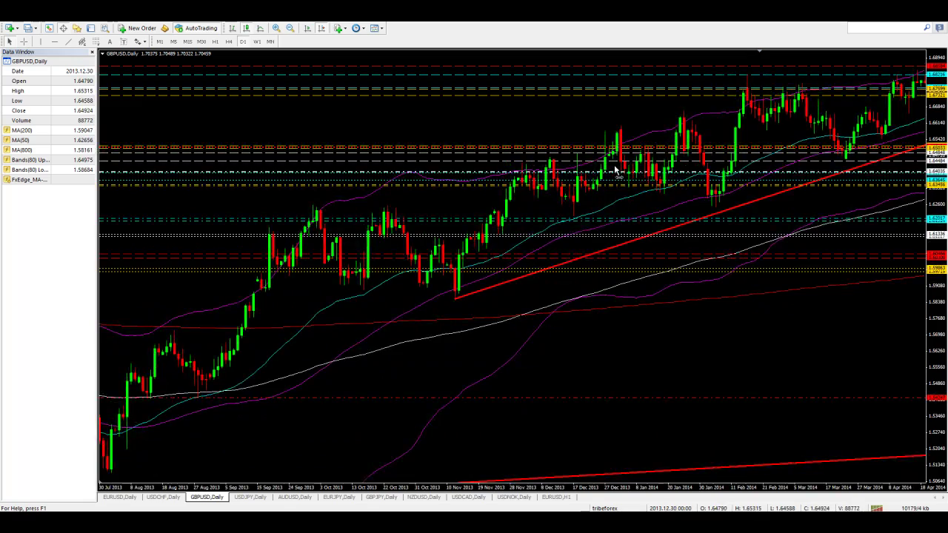
pyautogui.hscroll(3, 433, 194)
# Examine GBPUSD's long-term price history on the monthly timeframe and return the chart to daily.
pyautogui.click(270, 42)
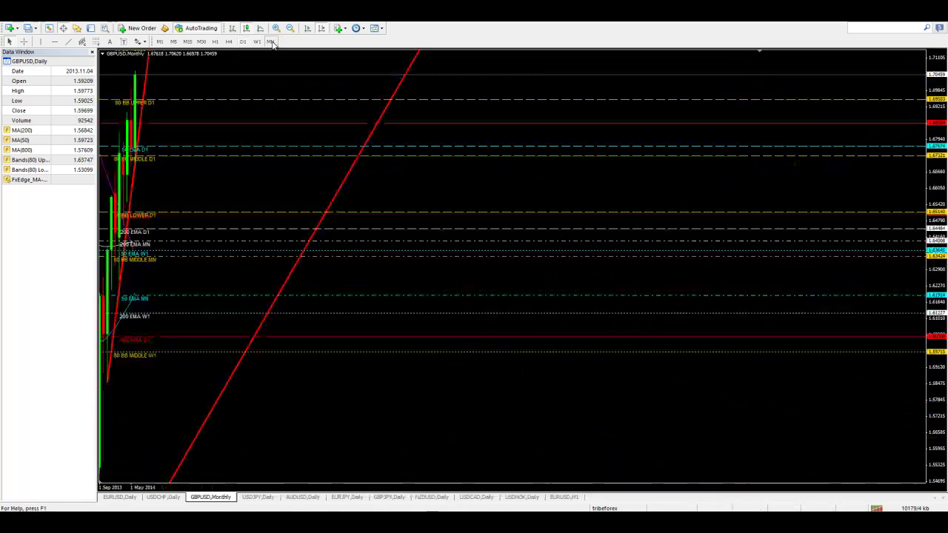
pyautogui.moveTo(254, 167); pyautogui.dragTo(313, 159)
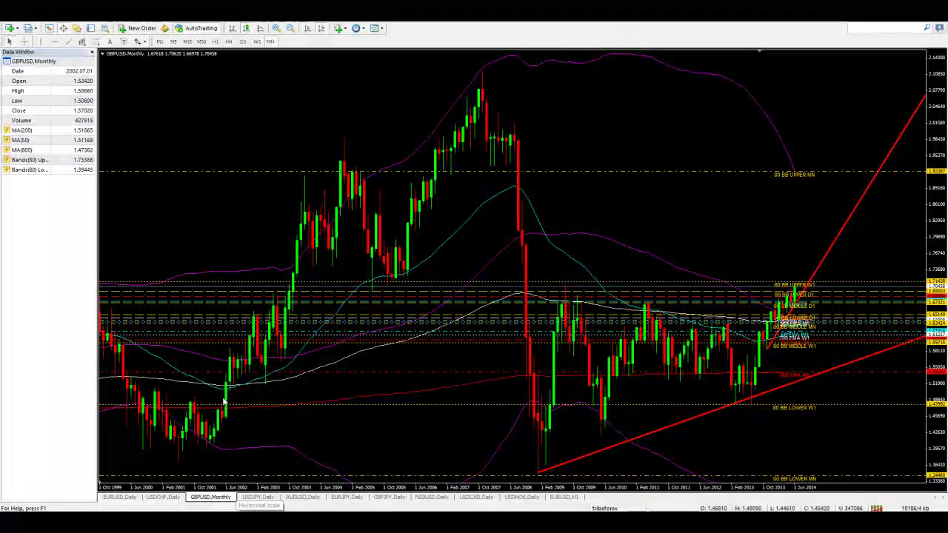
pyautogui.click(243, 41)
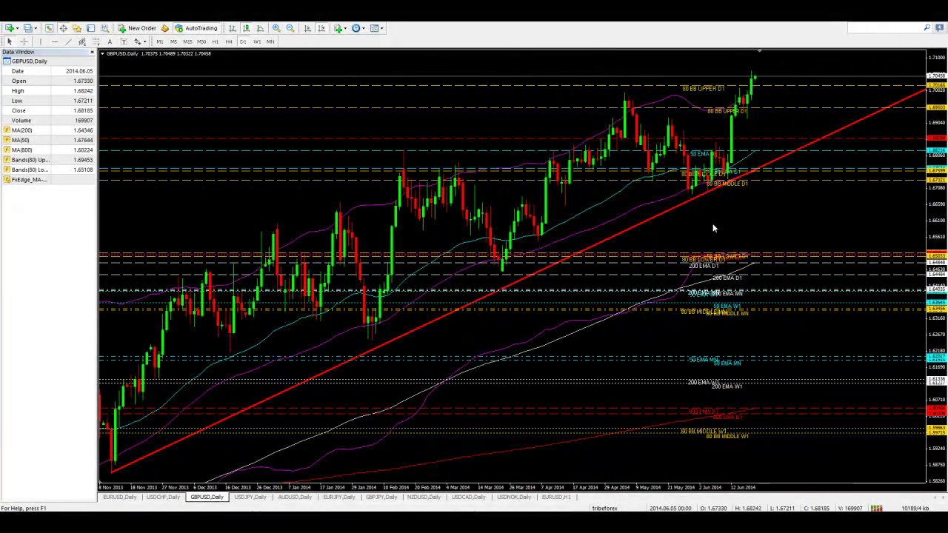
# Review the USDJPY and AUDUSD daily charts against their trendlines.
pyautogui.click(260, 499)
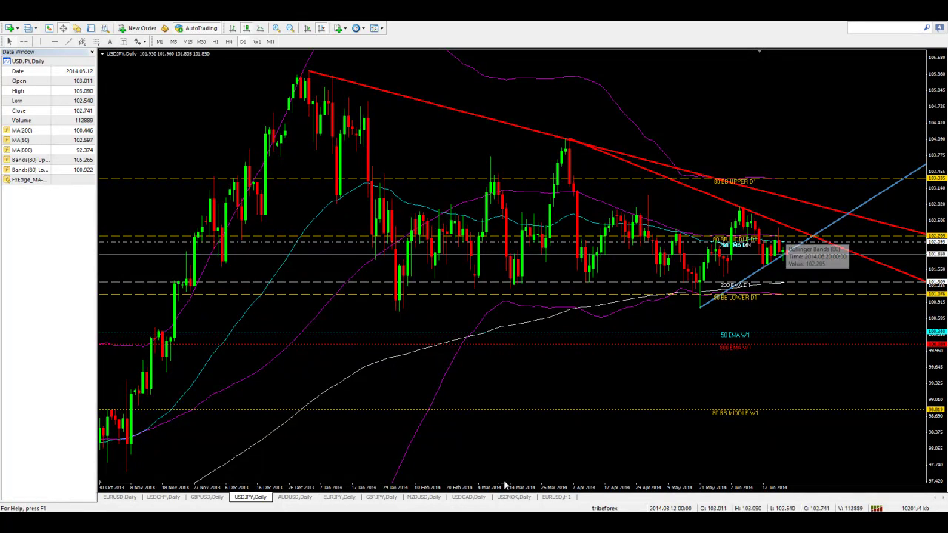
pyautogui.click(293, 498)
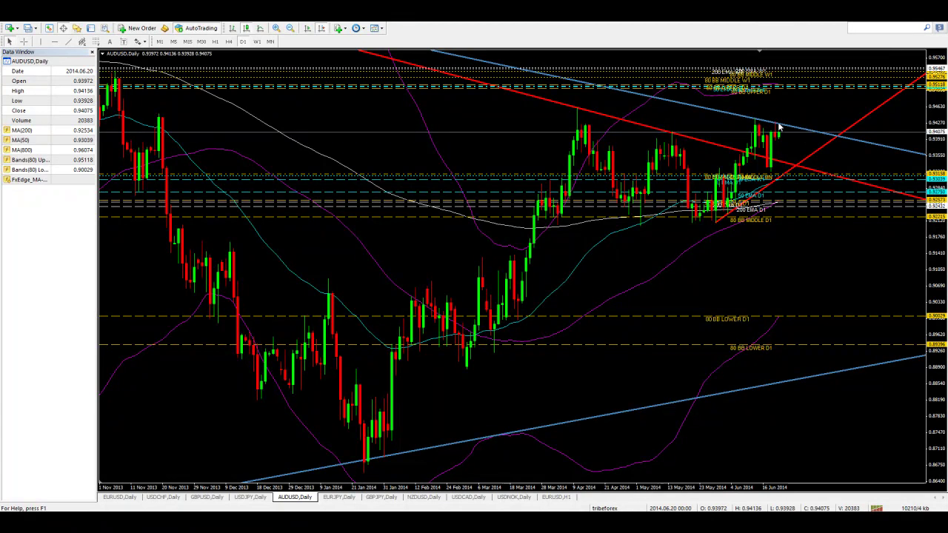
# Draw a trendline on the EURJPY daily chart from the June 2013 low to the June 2014 low.
pyautogui.click(349, 499)
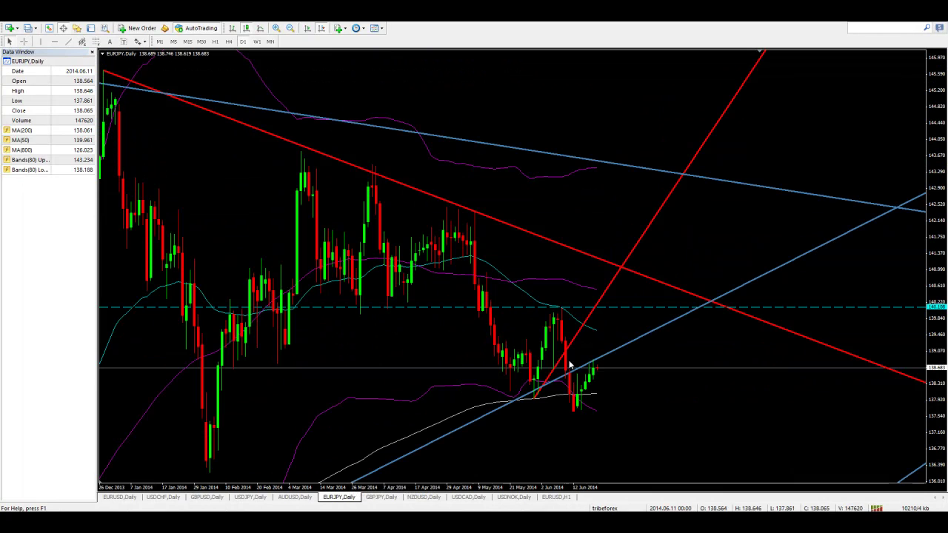
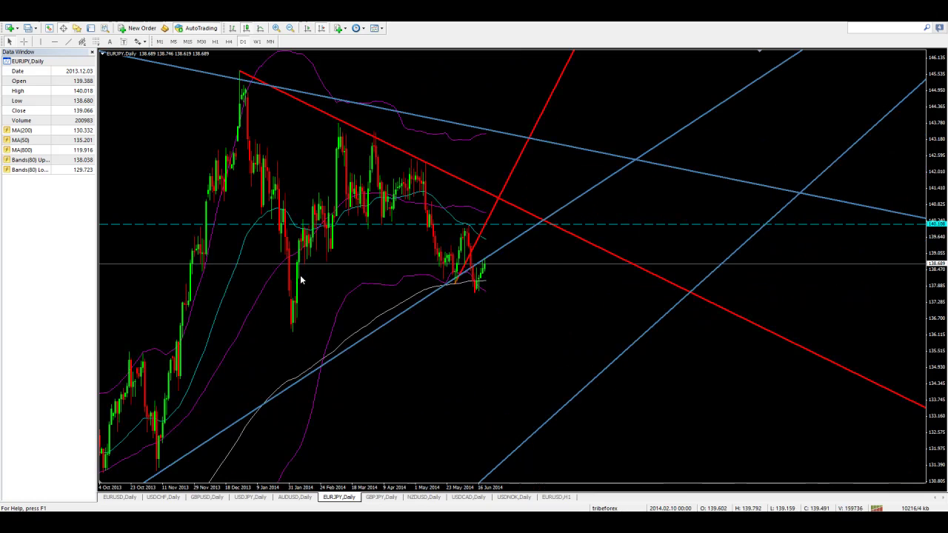
pyautogui.scroll(5, 333, 322)
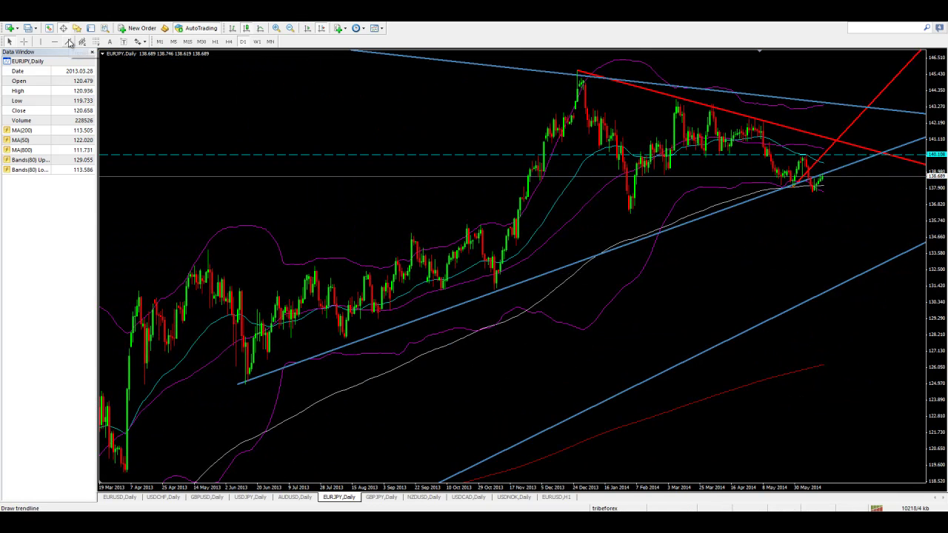
pyautogui.click(68, 42)
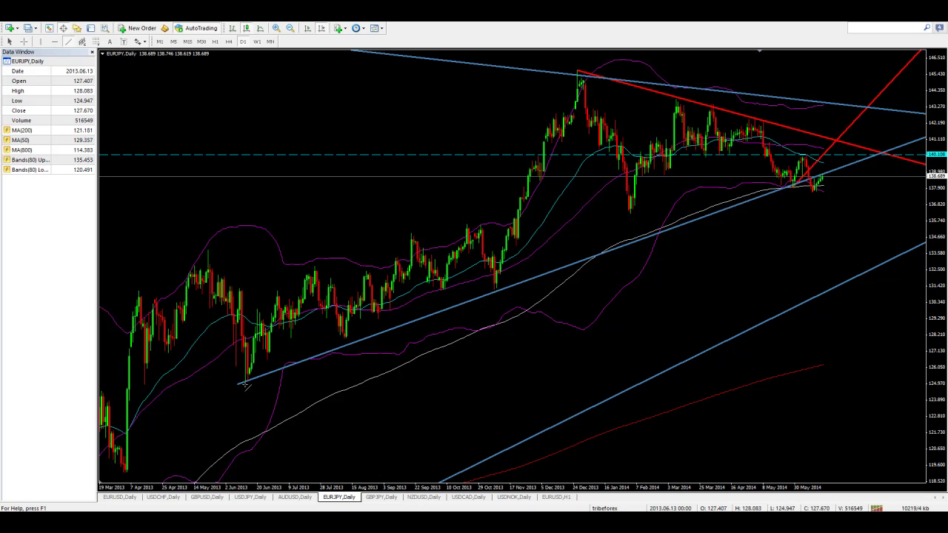
pyautogui.moveTo(245, 384); pyautogui.dragTo(734, 267)
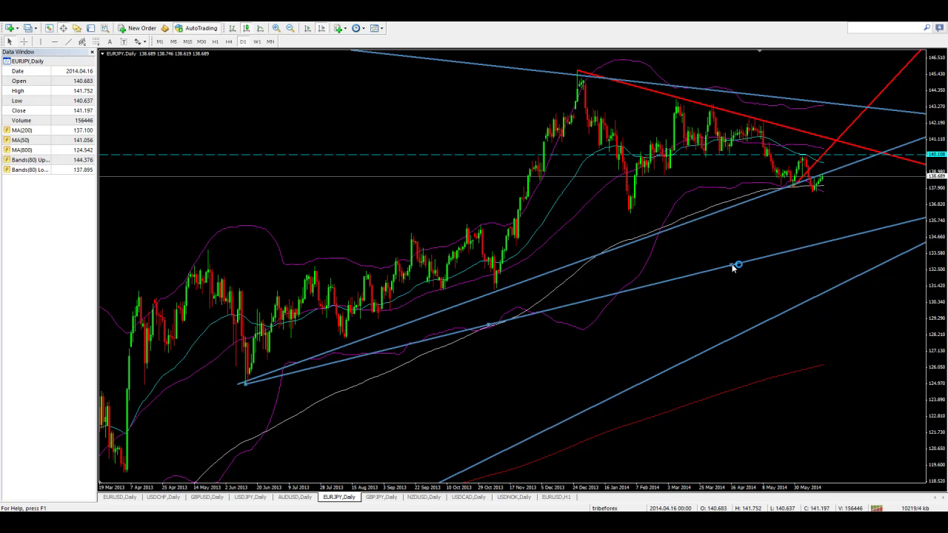
pyautogui.moveTo(731, 268); pyautogui.dragTo(819, 196)
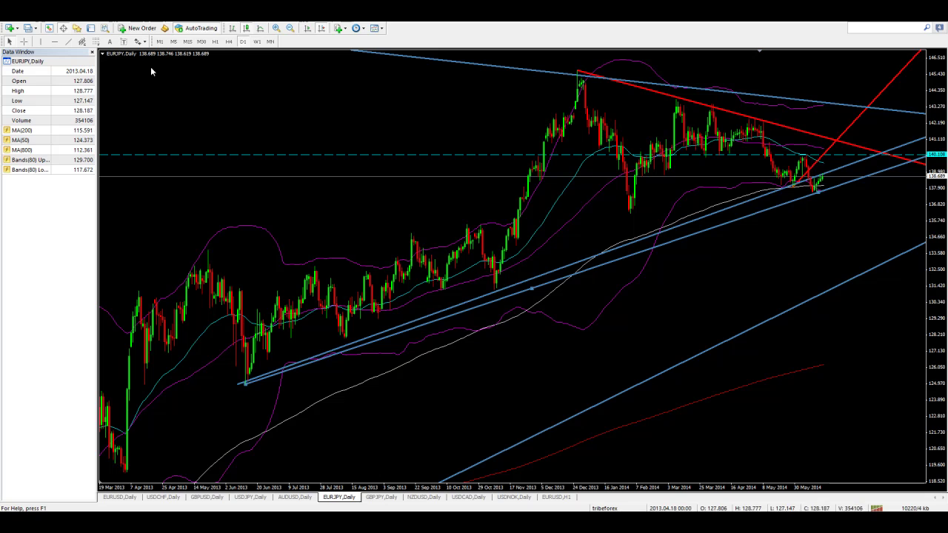
# Draw a second EURJPY trendline from the low at the start of April 2013 to the June 2014 low.
pyautogui.click(69, 41)
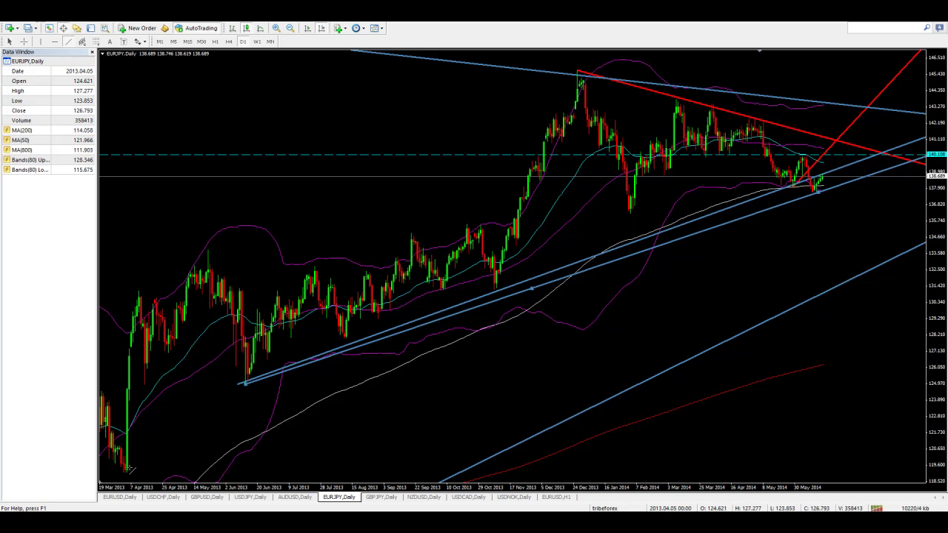
pyautogui.moveTo(127, 473); pyautogui.dragTo(627, 288)
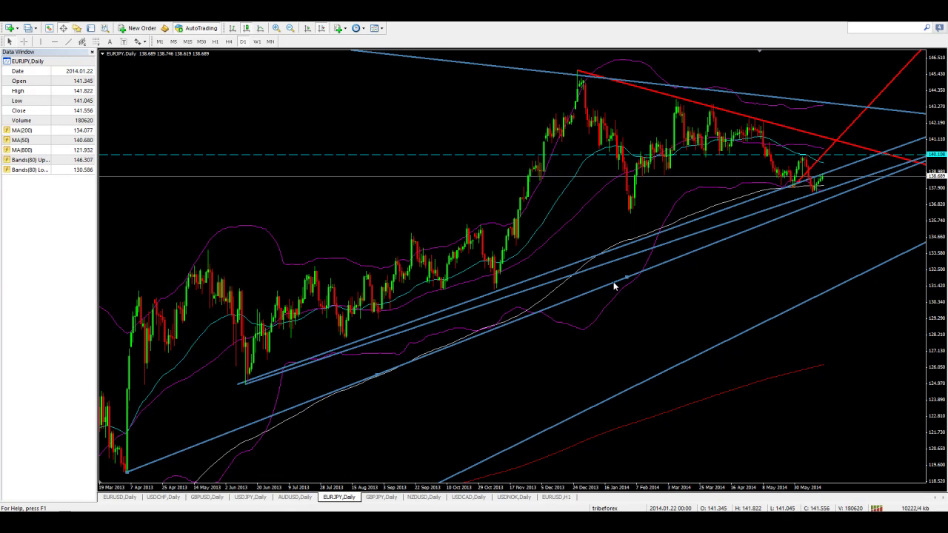
pyautogui.moveTo(626, 277); pyautogui.dragTo(819, 196)
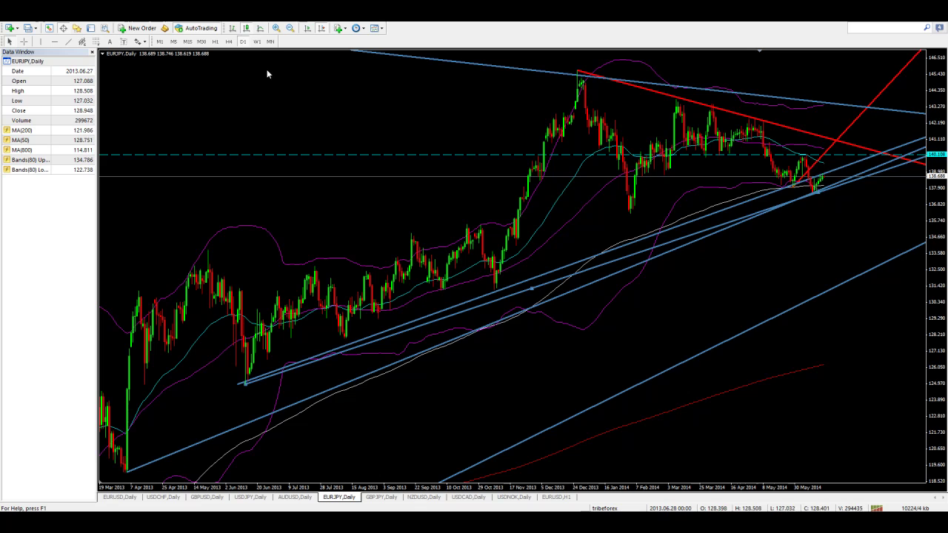
# Check the EURJPY trendlines on the monthly timeframe and return the chart to daily.
pyautogui.click(269, 41)
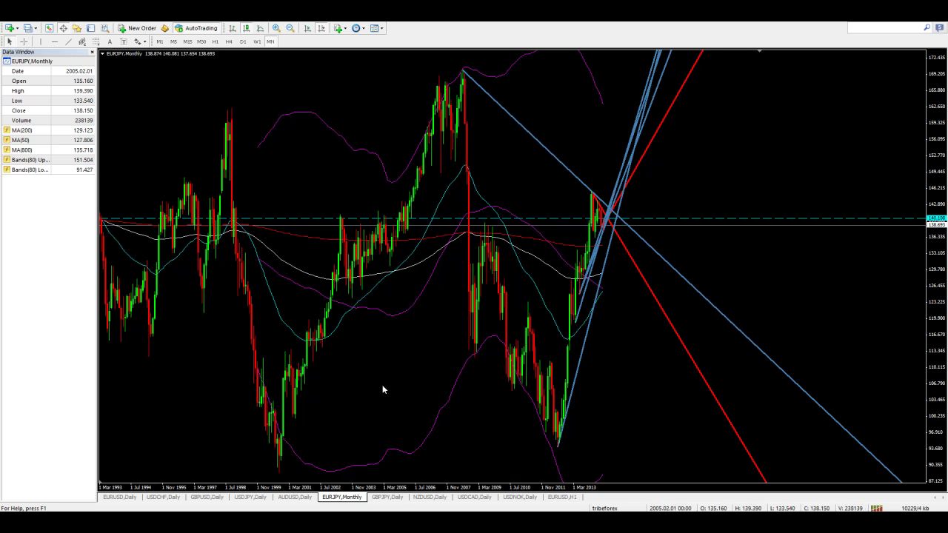
pyautogui.click(243, 42)
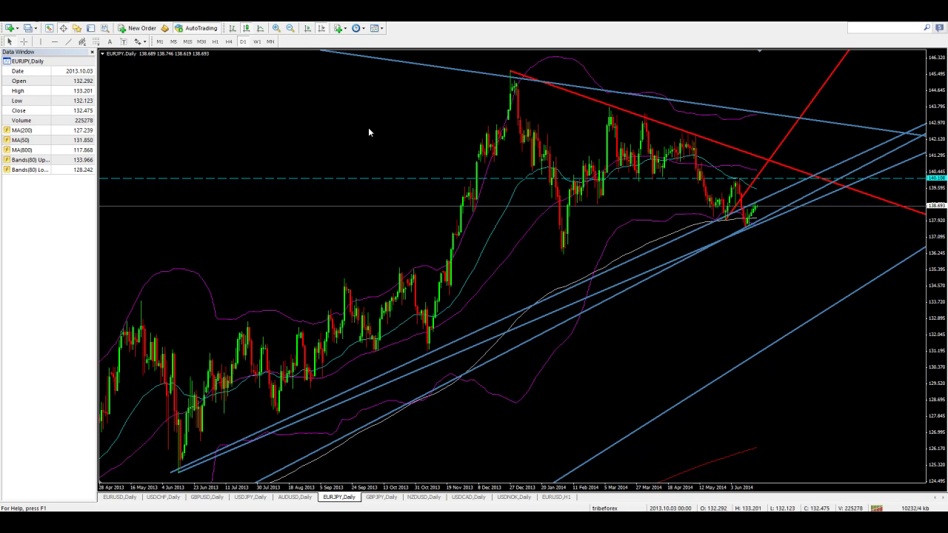
# Review the GBPJPY, NZDUSD, USDCAD and USDNOK daily charts against their trendlines, moving averages and Bollinger Band levels.
pyautogui.click(382, 498)
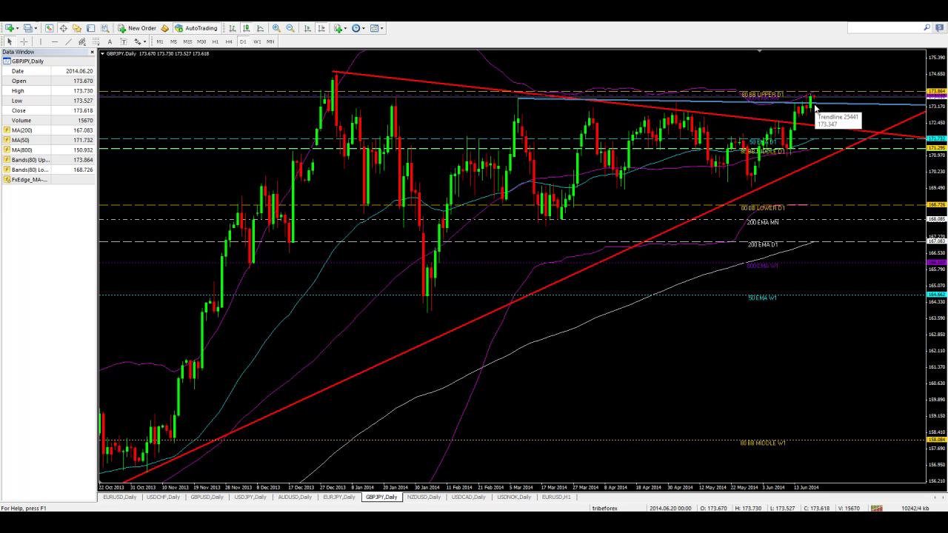
pyautogui.click(426, 500)
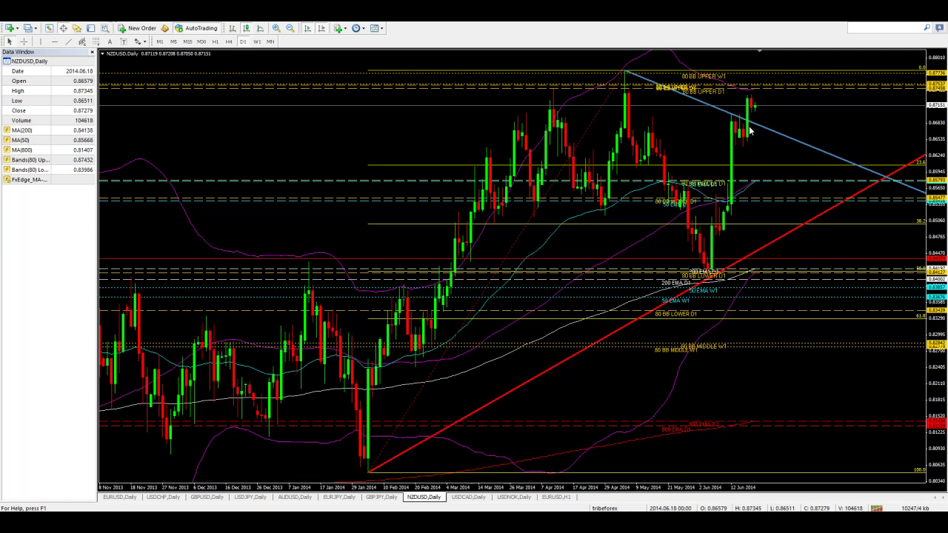
pyautogui.click(471, 499)
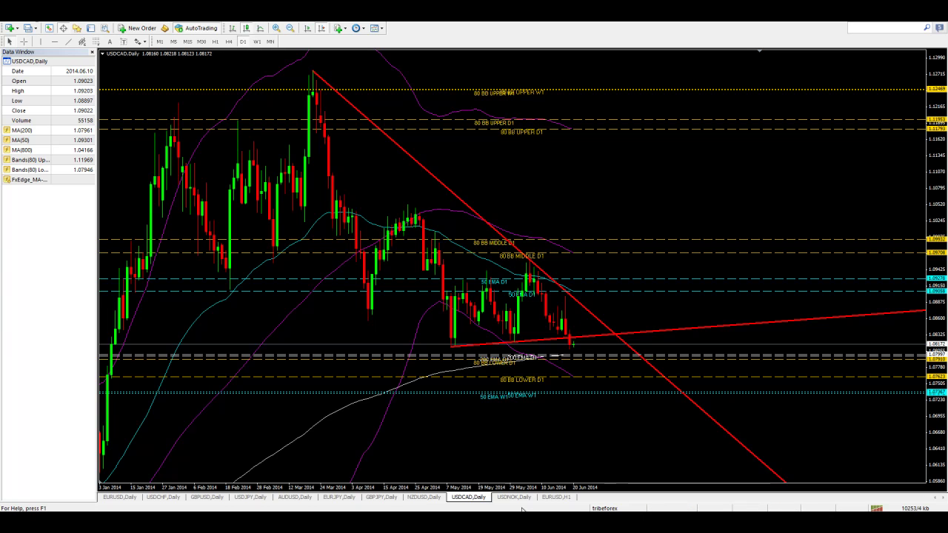
pyautogui.click(559, 497)
pyautogui.click(512, 497)
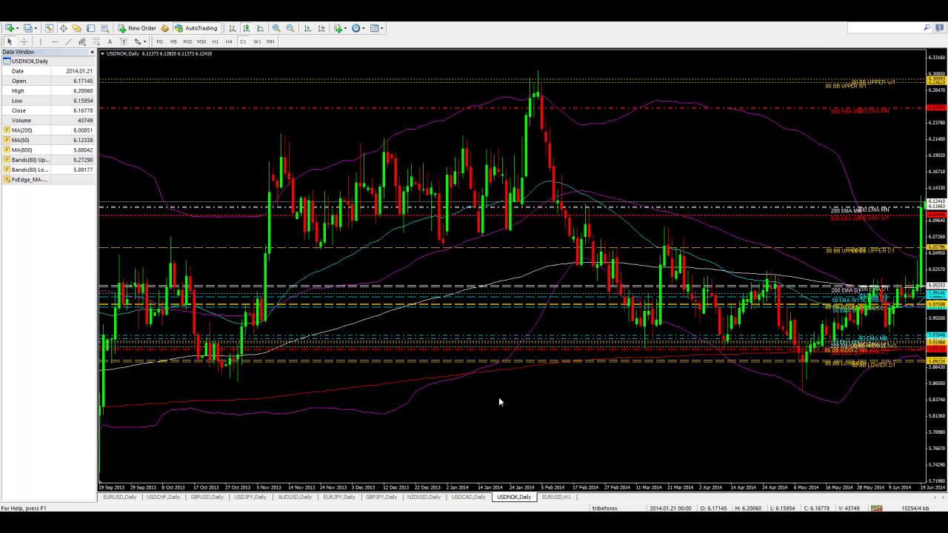
pyautogui.scroll(1, 499, 400)
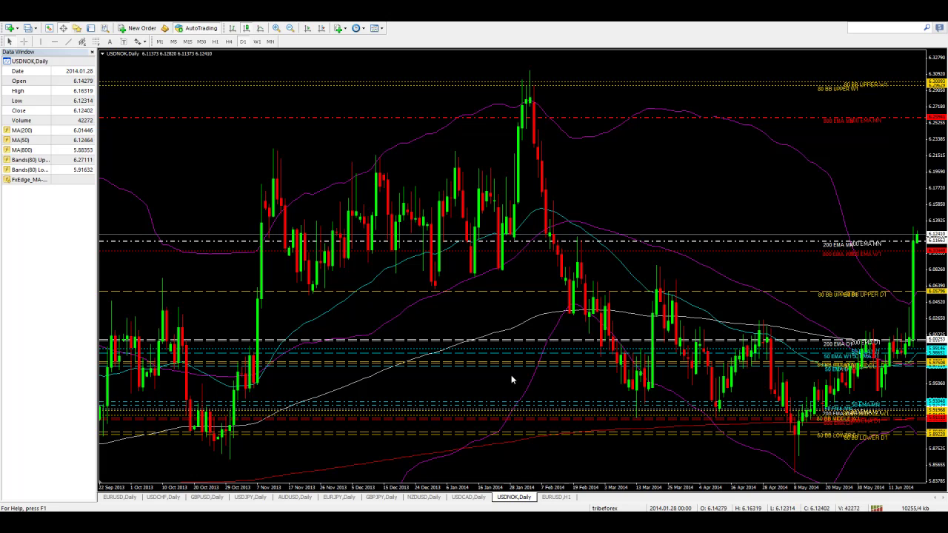
# Recheck the EURUSD, USDCHF, GBPUSD and USDJPY daily charts, inspecting the levels nearest the current price.
pyautogui.click(121, 496)
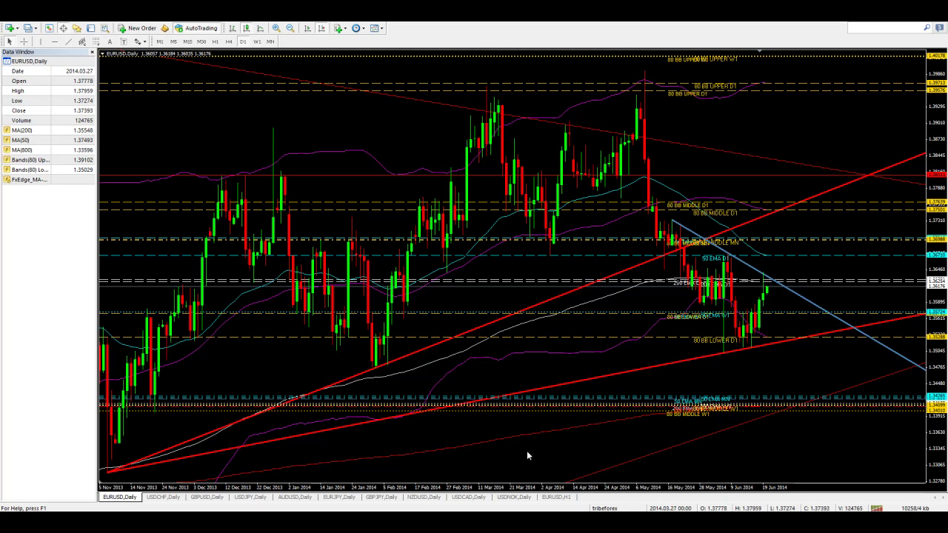
pyautogui.click(162, 497)
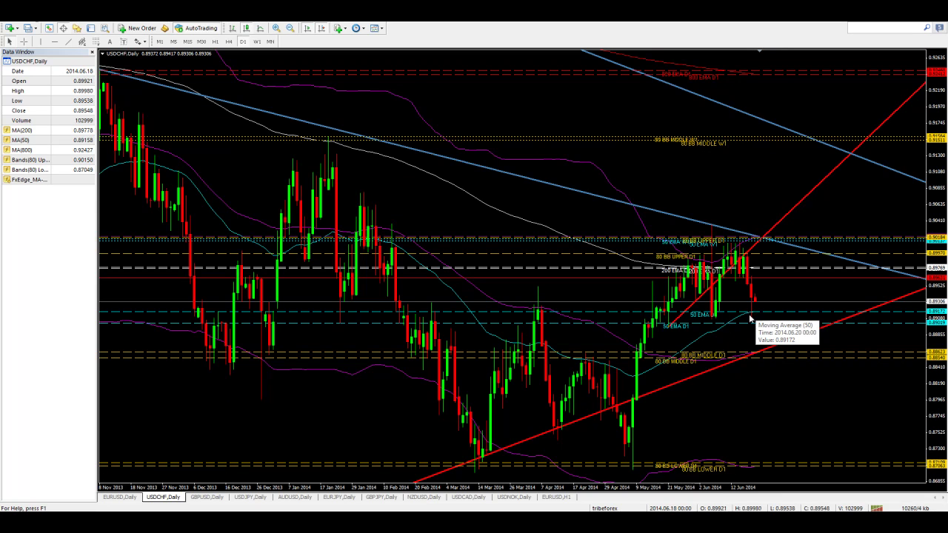
pyautogui.click(211, 497)
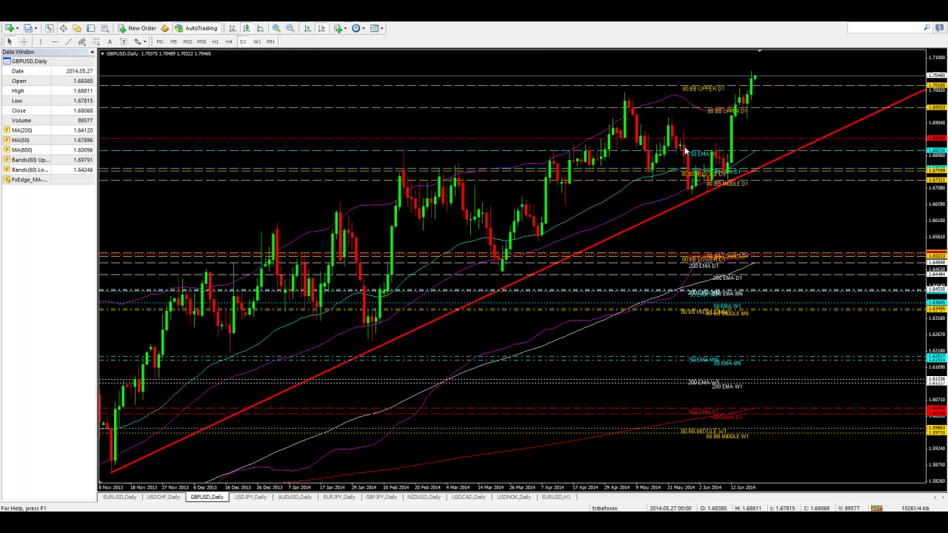
pyautogui.moveTo(756, 89)
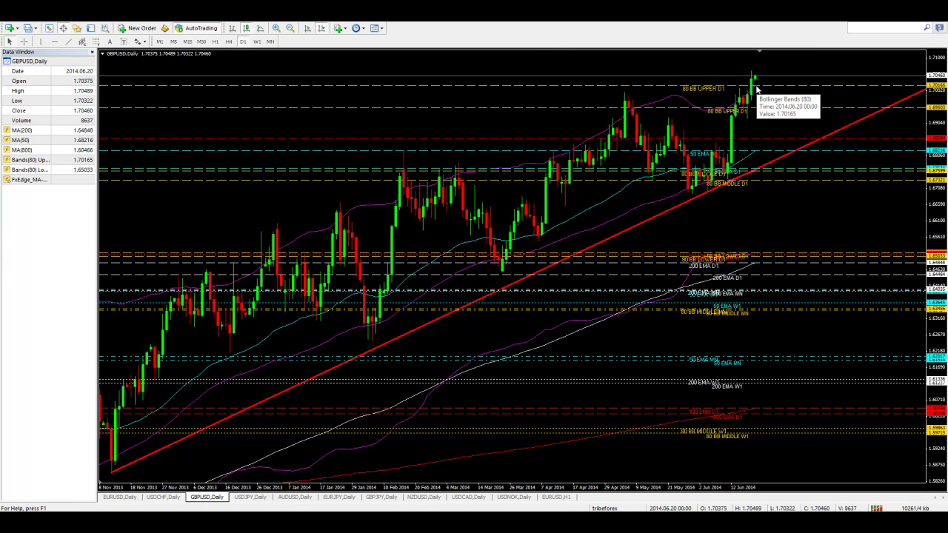
pyautogui.click(255, 498)
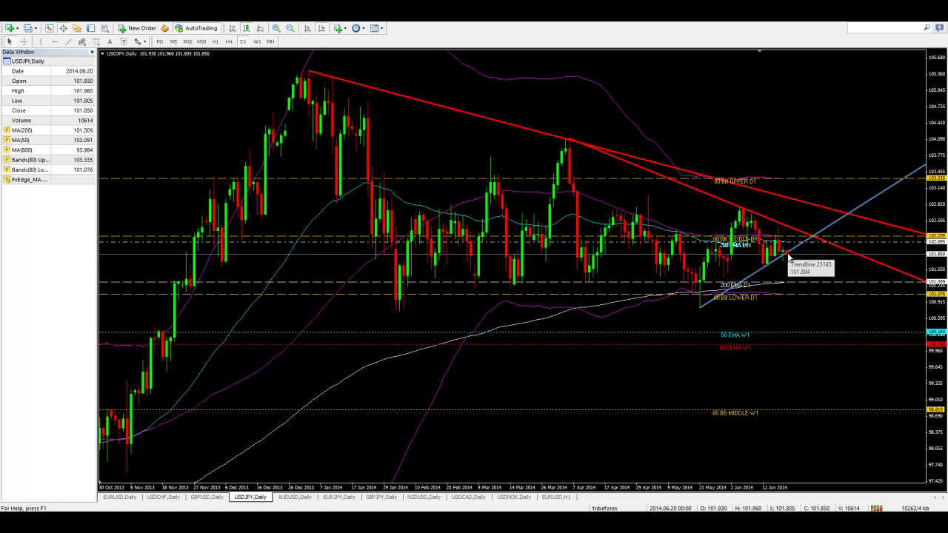
pyautogui.moveTo(788, 257)
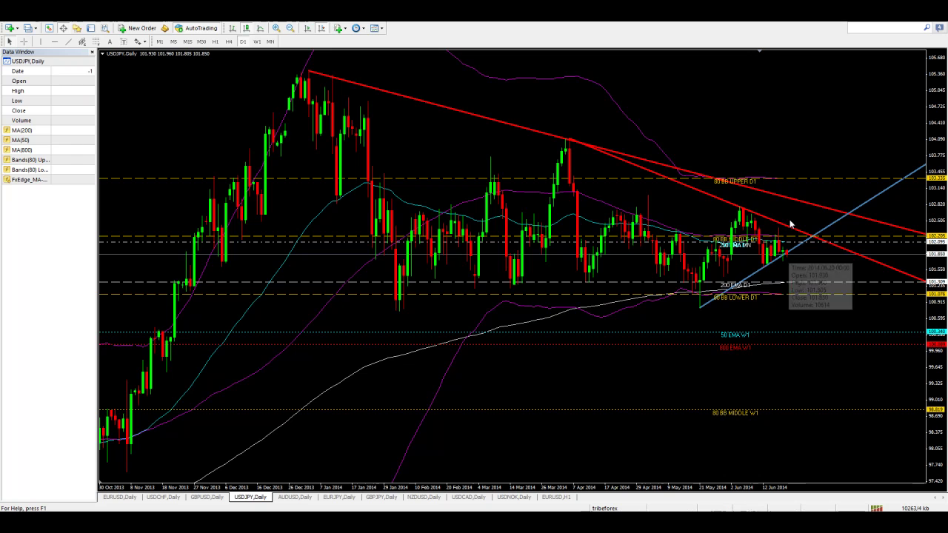
# Recheck the AUDUSD, EURJPY, GBPJPY, NZDUSD and USDCAD daily charts one after another.
pyautogui.click(296, 498)
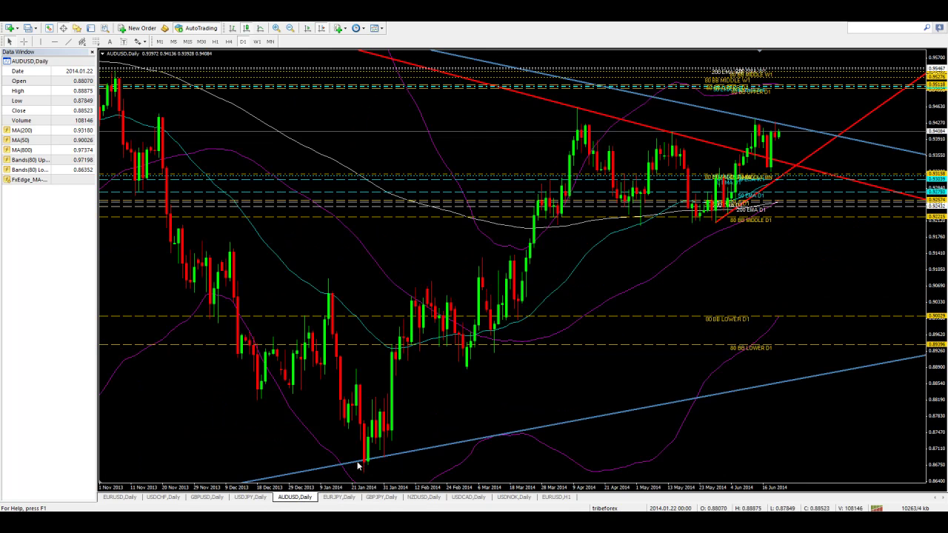
pyautogui.click(337, 496)
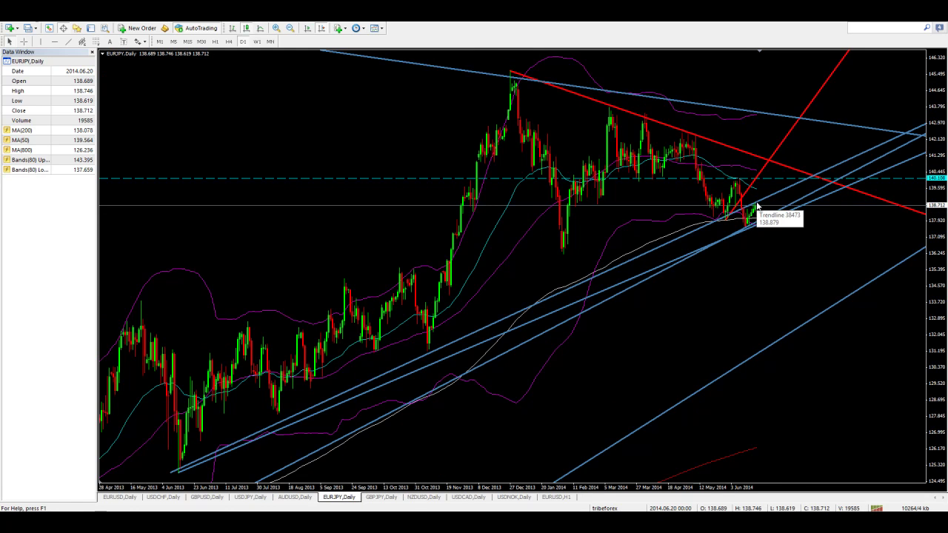
pyautogui.click(374, 498)
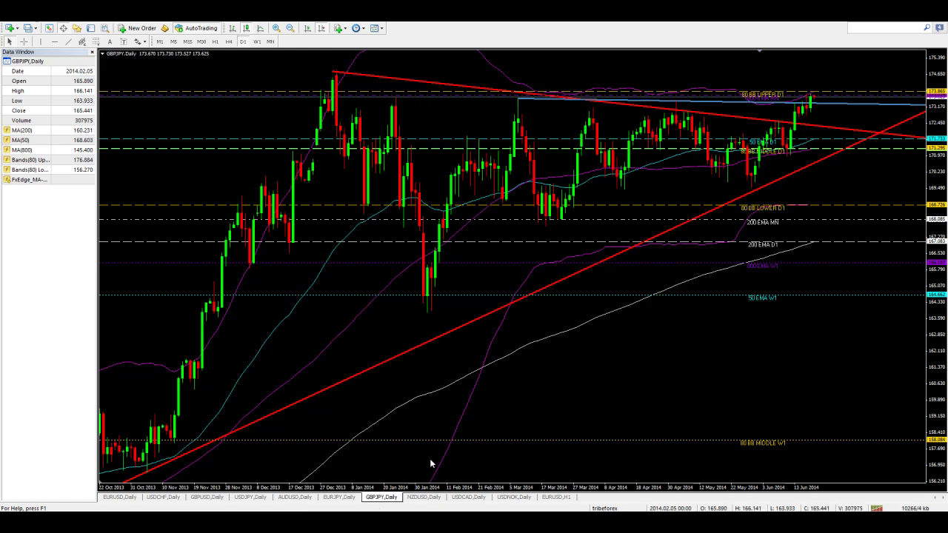
pyautogui.click(426, 501)
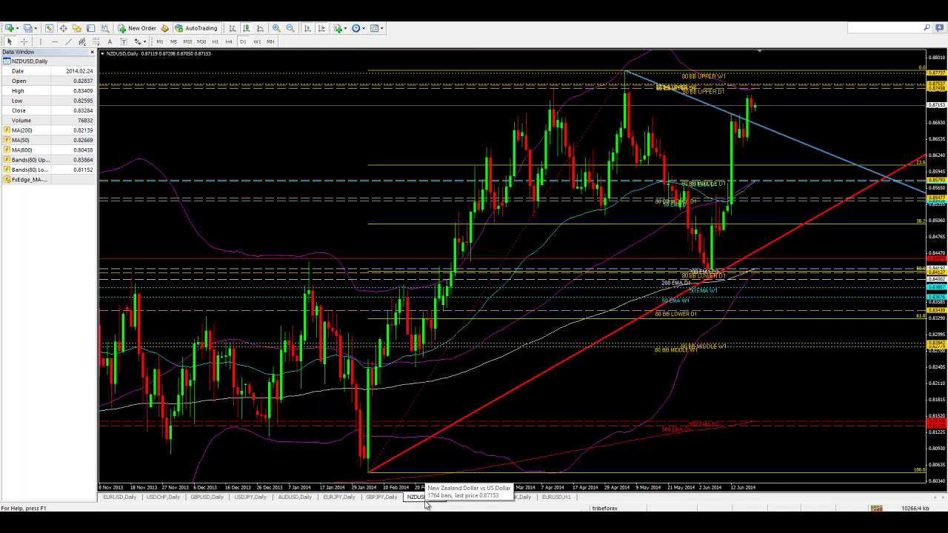
pyautogui.click(468, 497)
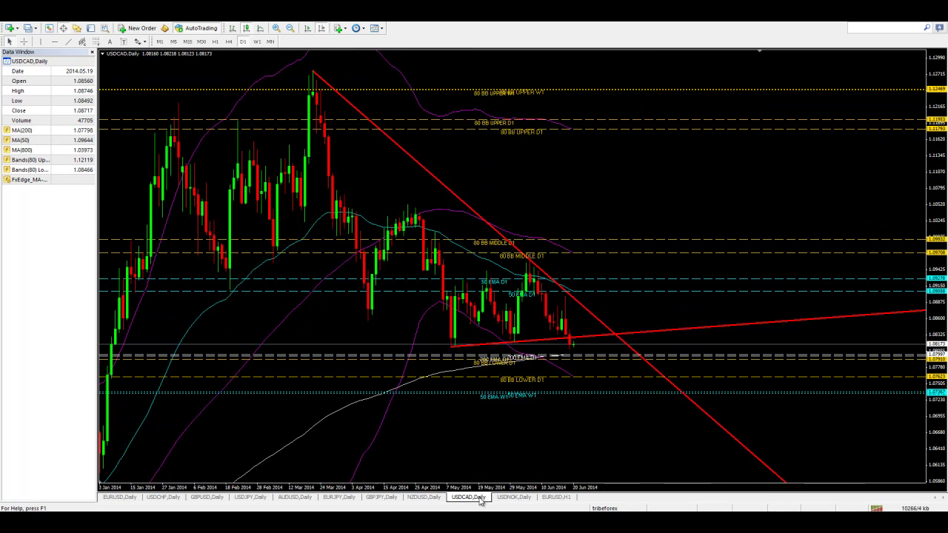